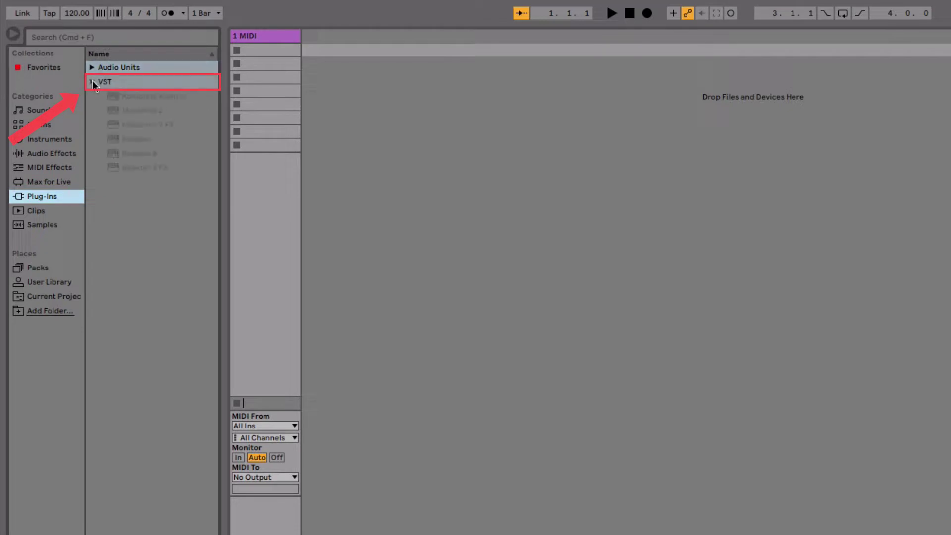
# - Load the Maschine 2 VST onto the 1 MIDI track, and load and audition the 8-Ball Kit with its patterns
pyautogui.click(140, 111)
pyautogui.moveTo(139, 110)
pyautogui.mouseDown()
pyautogui.moveTo(170, 109)
pyautogui.moveTo(270, 32)
pyautogui.mouseUp()
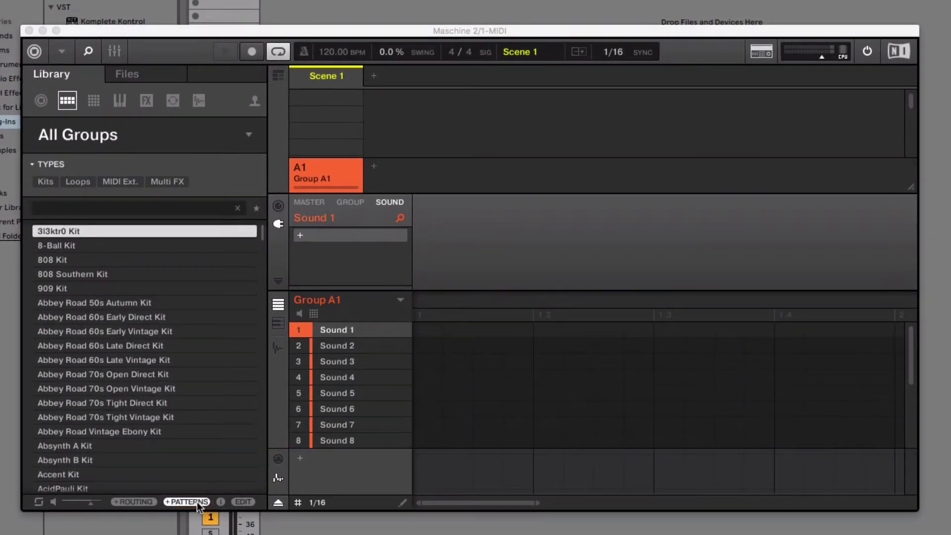
pyautogui.doubleClick(160, 245)
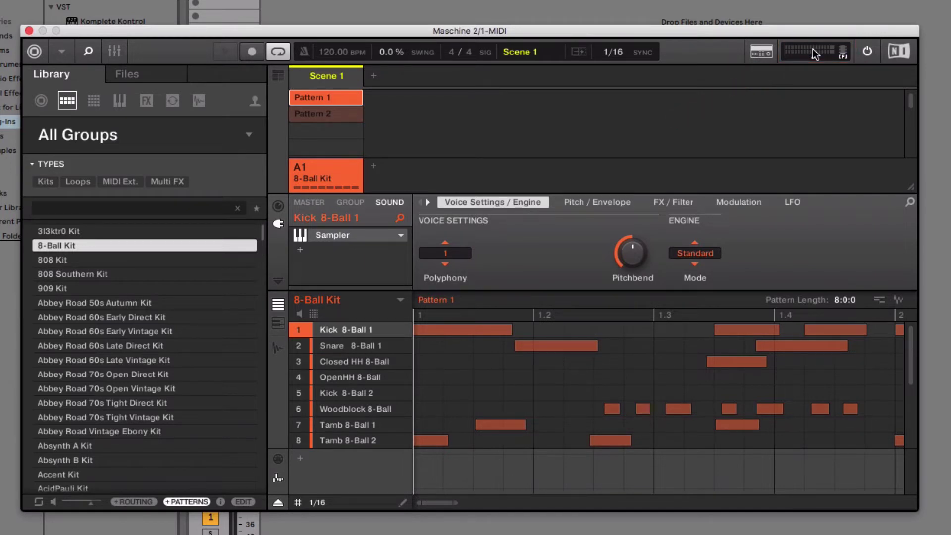
pyautogui.press('space')
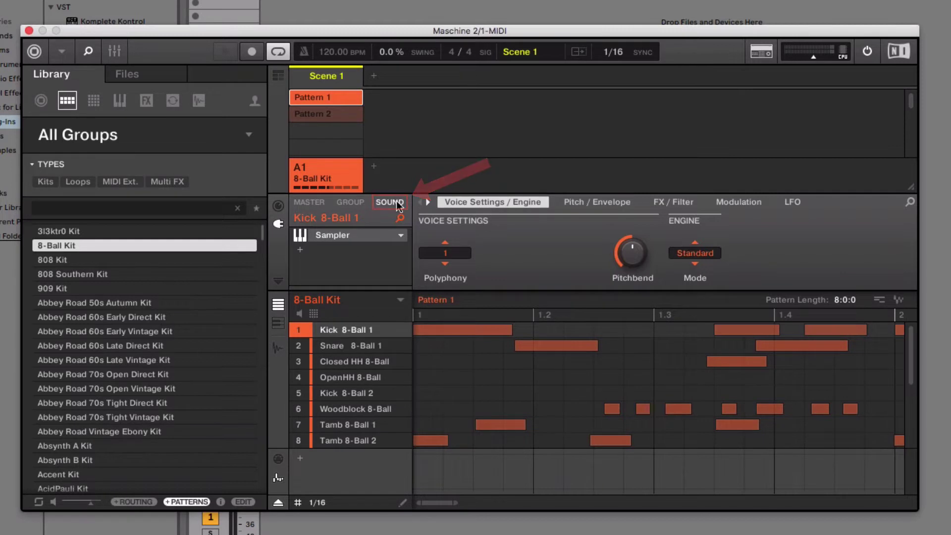
# - Set the audio output destination of Kick 8-Ball 1 to Ext. 1 and of Snare 8-Ball 1 to Ext. 2
pyautogui.click(278, 206)
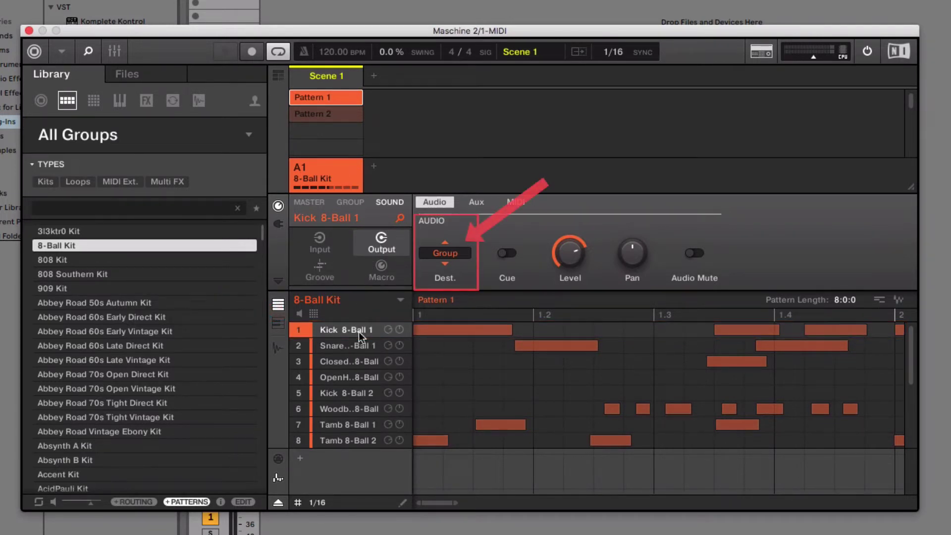
pyautogui.click(443, 255)
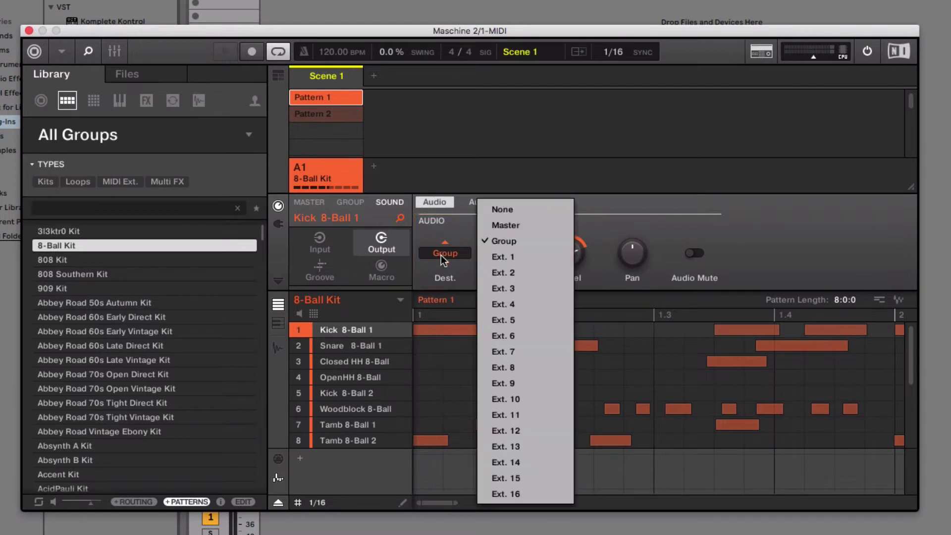
pyautogui.click(525, 260)
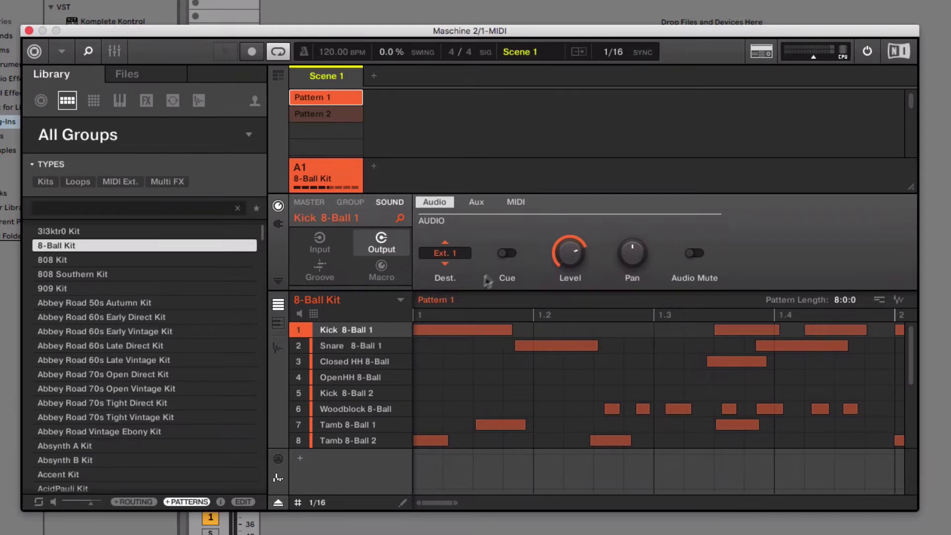
pyautogui.click(362, 345)
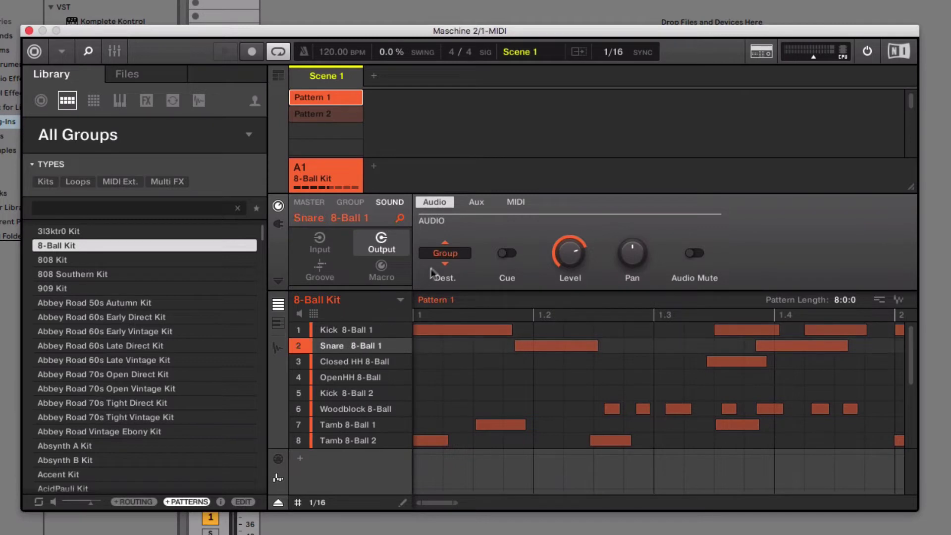
pyautogui.click(444, 253)
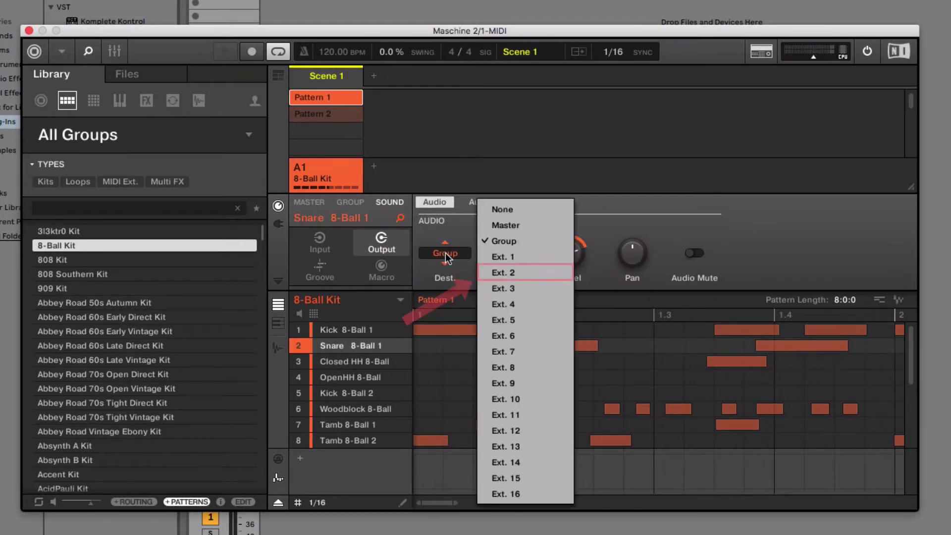
pyautogui.click(515, 273)
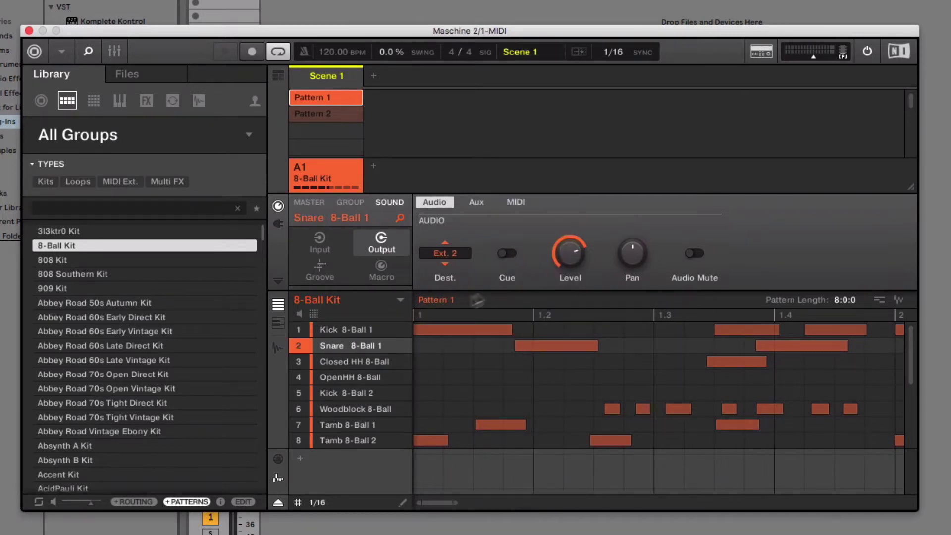
# - Route the Closed HH 8-Ball sound's output to Ext. 3 and the OpenHH 8-Ball sound's output to Ext. 4
pyautogui.click(359, 360)
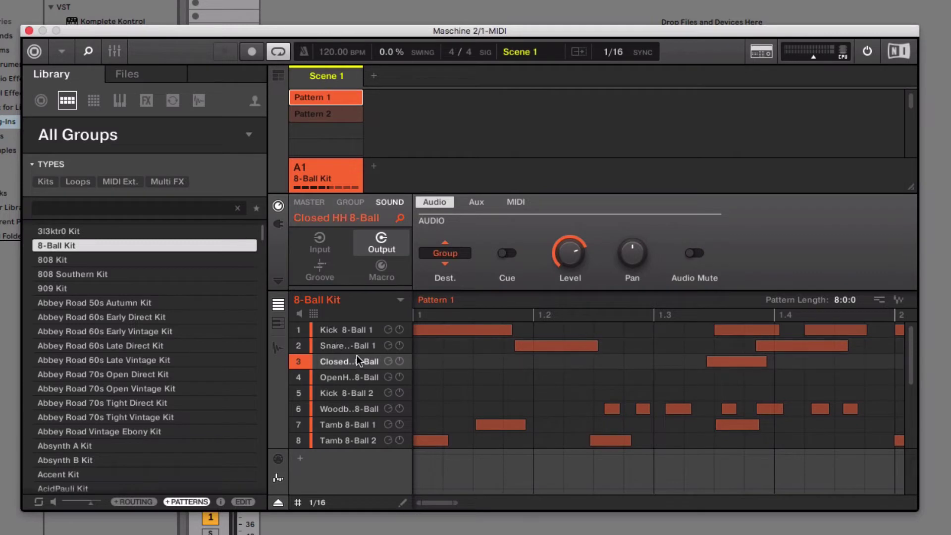
pyautogui.click(449, 254)
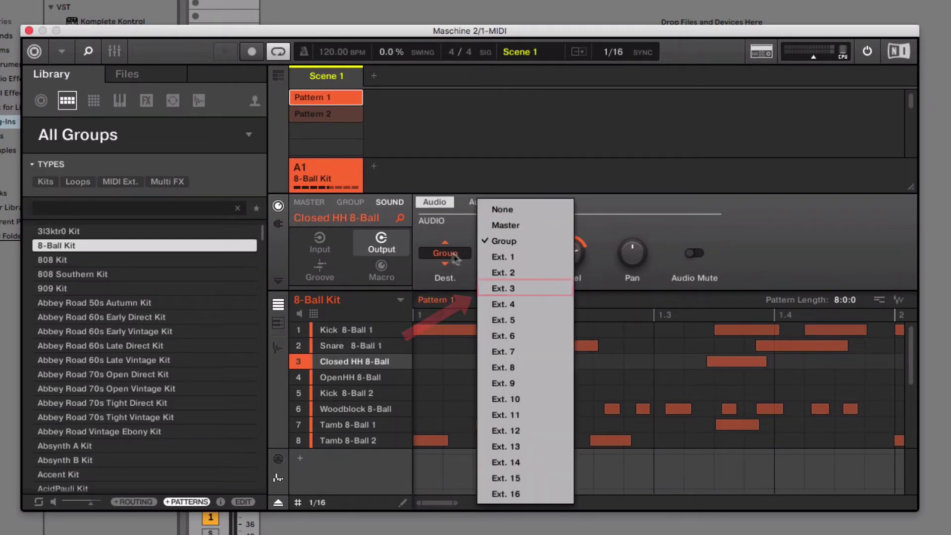
pyautogui.click(521, 288)
pyautogui.click(354, 378)
pyautogui.click(443, 253)
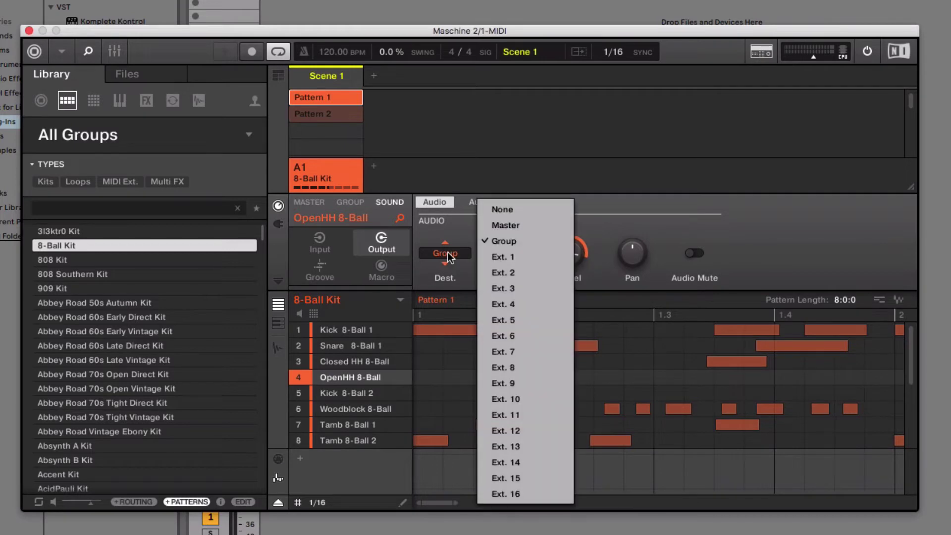
pyautogui.click(520, 304)
# - Set the output destination of the Kick 8-Ball 2 sound to Ext. 5
pyautogui.click(354, 393)
pyautogui.click(448, 254)
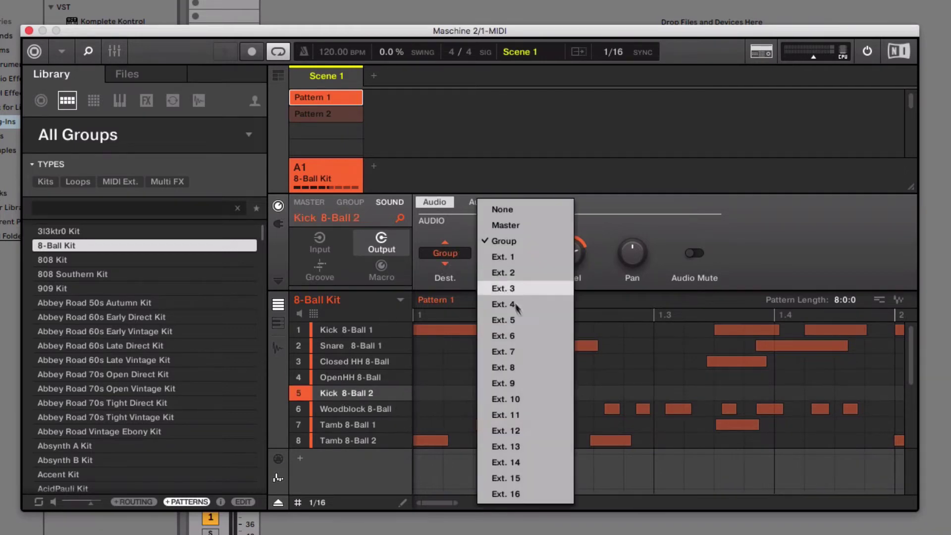
pyautogui.click(520, 319)
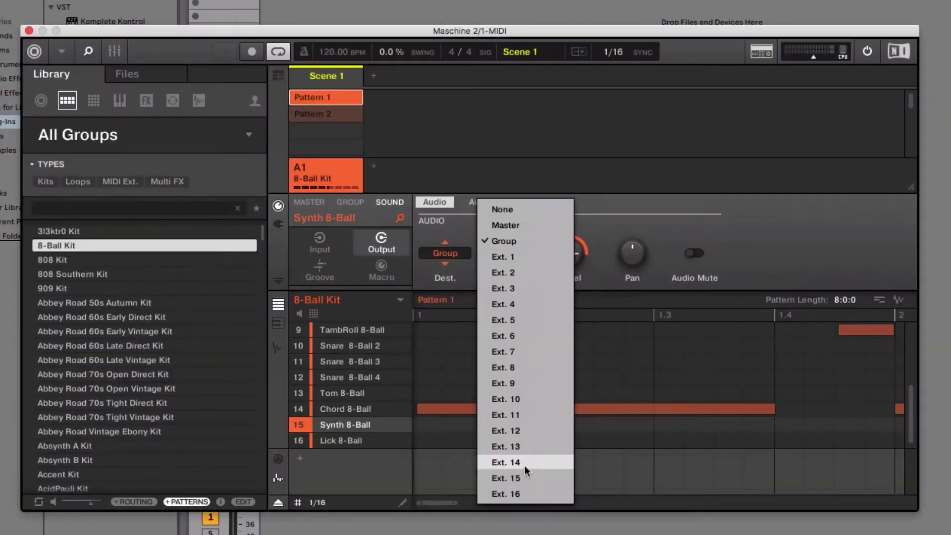
# - Route Synth 8-Ball to Ext. 15 and Lick 8-Ball to Ext. 16, closing the plug-in window when done
pyautogui.click(525, 467)
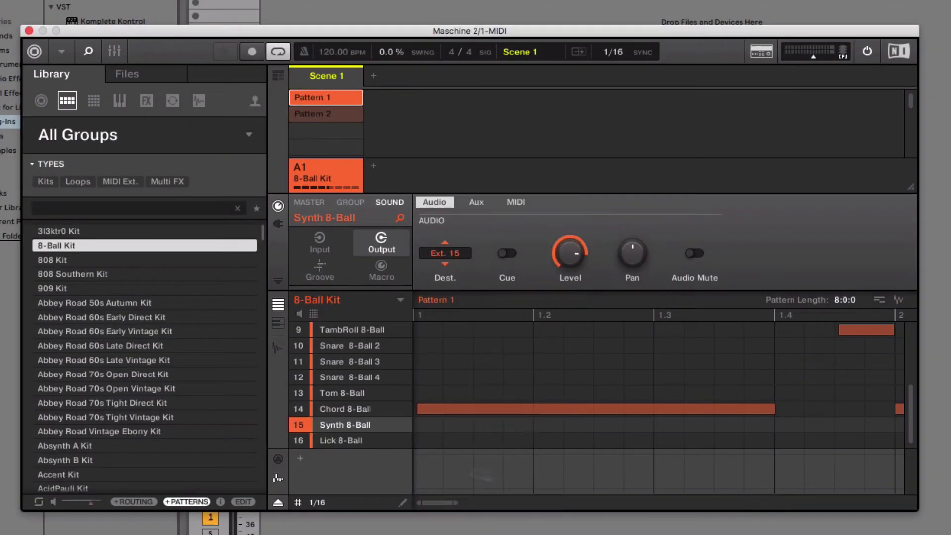
pyautogui.click(341, 439)
pyautogui.click(445, 253)
pyautogui.click(515, 493)
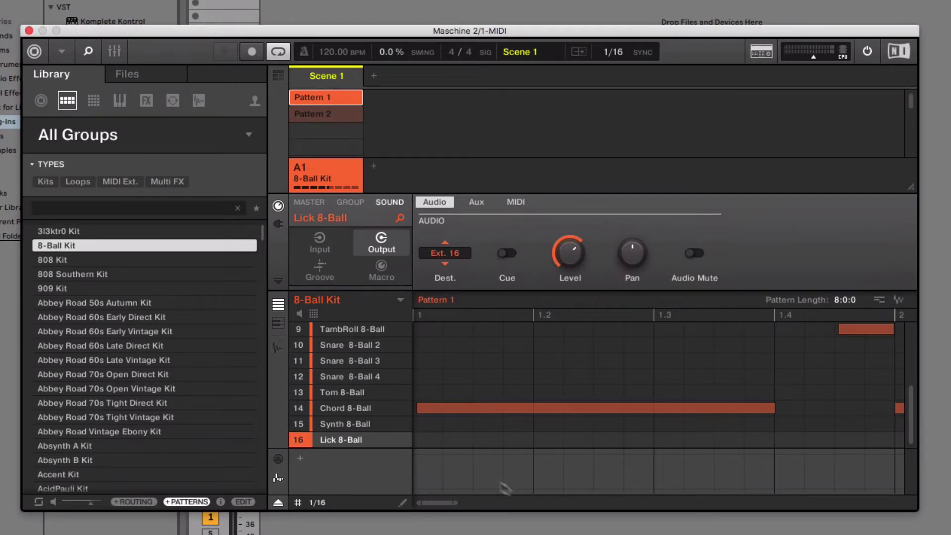
pyautogui.click(29, 31)
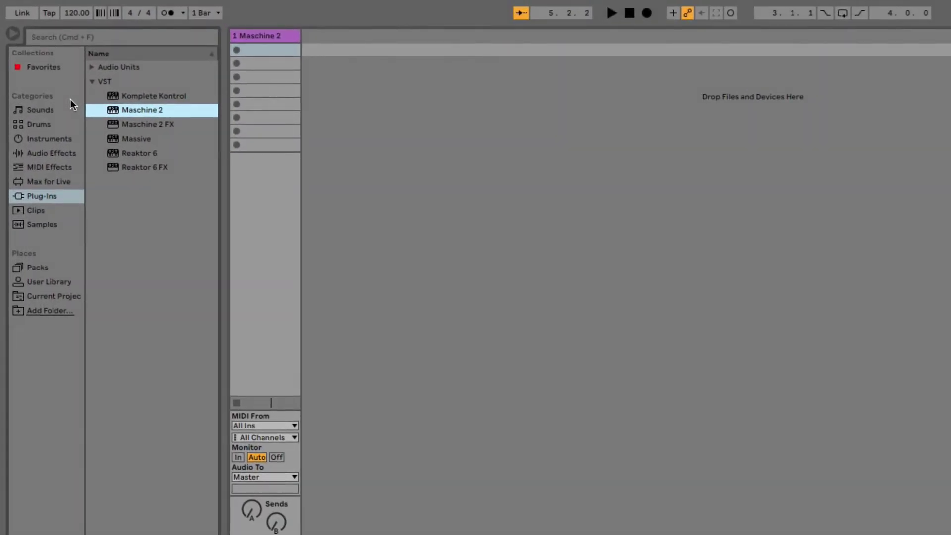
# - Insert fifteen audio tracks after the Maschine 2 track, filling track numbers 2 to 16
pyautogui.click(152, 8)
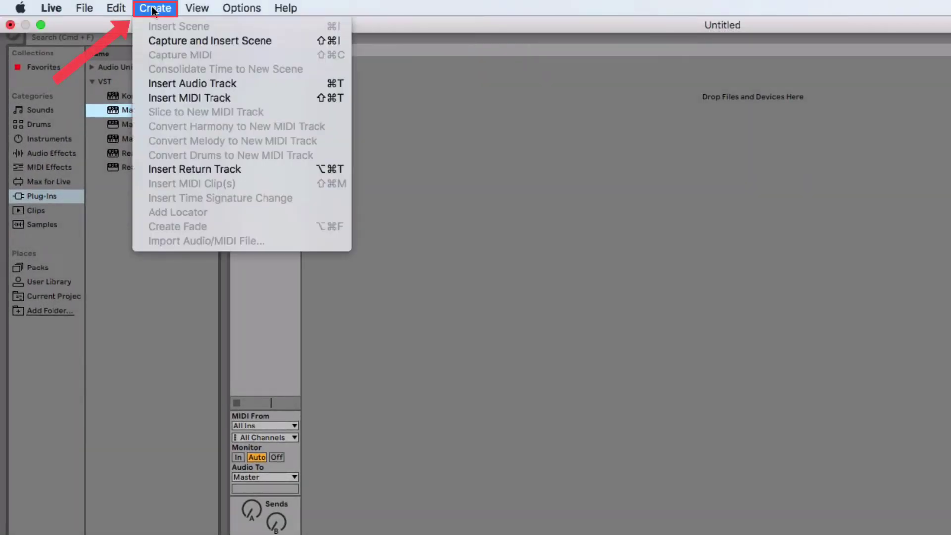
pyautogui.click(216, 81)
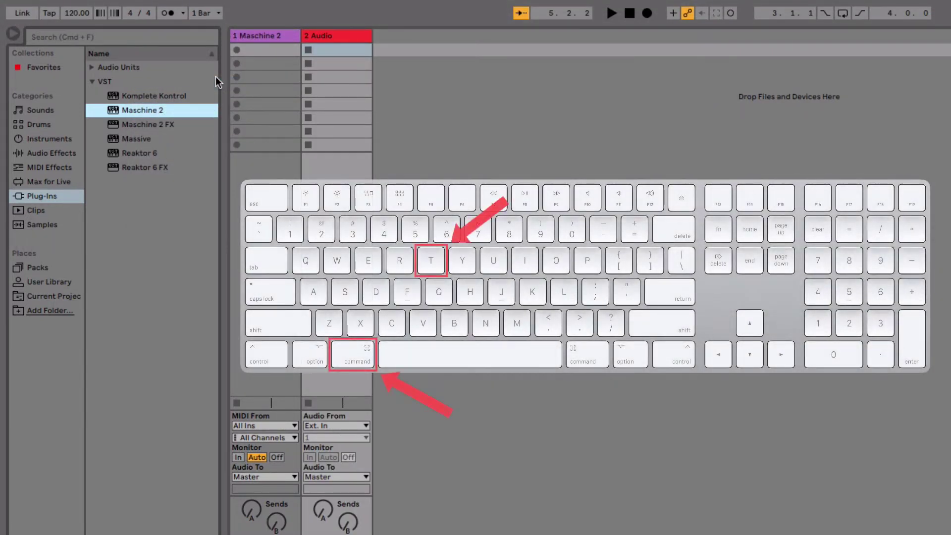
pyautogui.press('super+t')
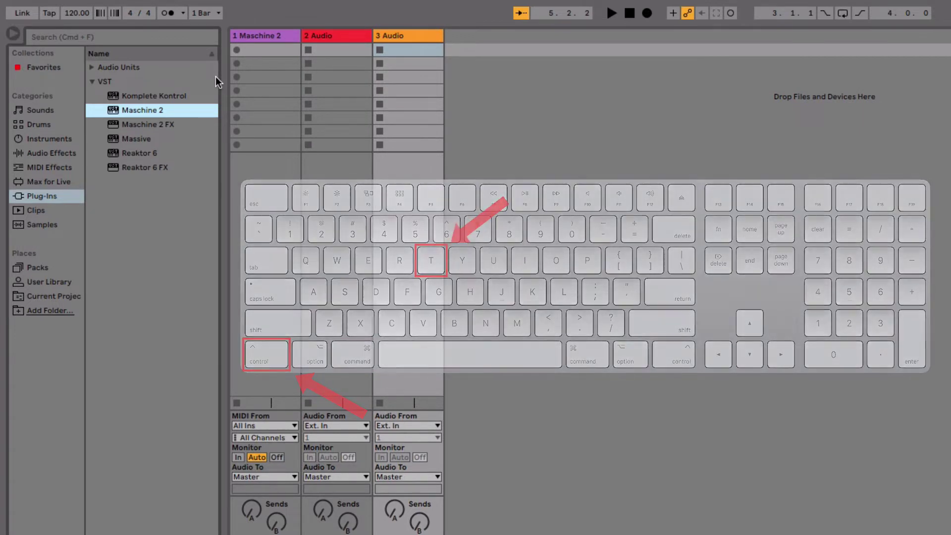
pyautogui.press('super+t')
pyautogui.press('super+t')
pyautogui.press('super+t')
pyautogui.press('super+t')
pyautogui.press('super+t')
pyautogui.press('super+t')
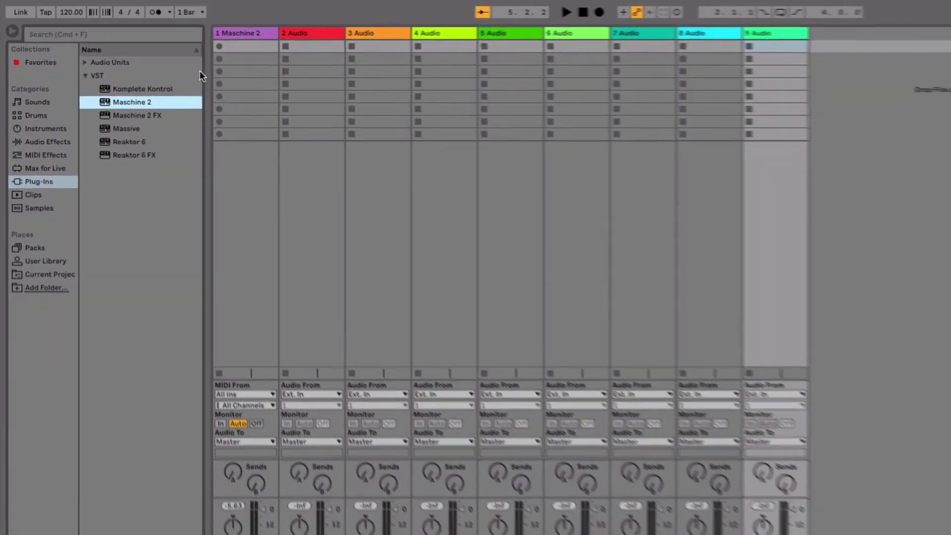
pyautogui.press('super+t')
pyautogui.press('super+t')
pyautogui.press('super+t')
pyautogui.press('super+t')
pyautogui.press('super+t')
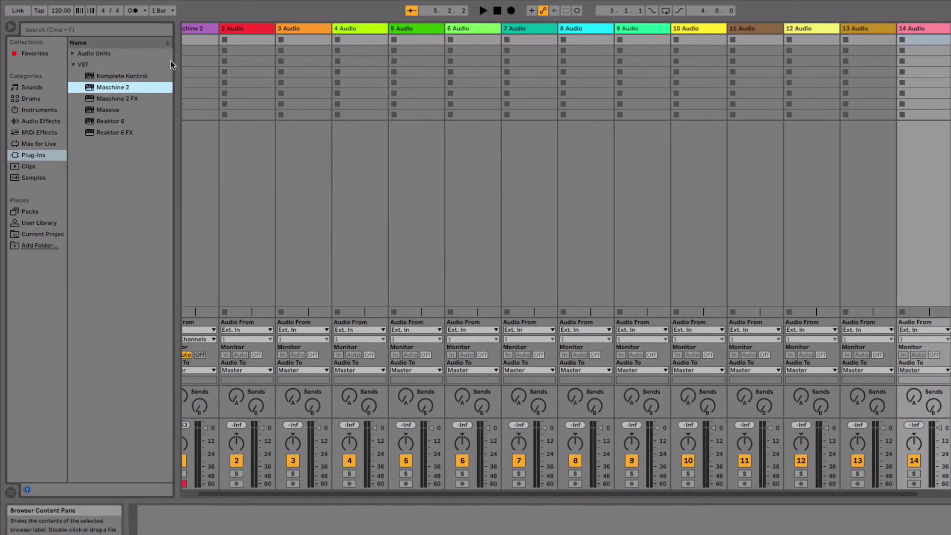
pyautogui.press('super+t')
pyautogui.press('super+t')
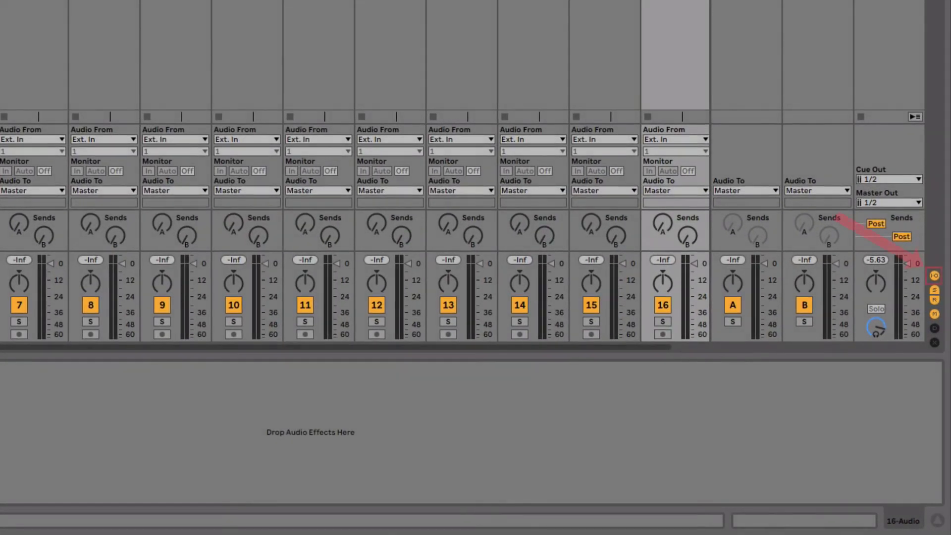
# - Hide the mixer's In/Out section and show it again
pyautogui.click(934, 275)
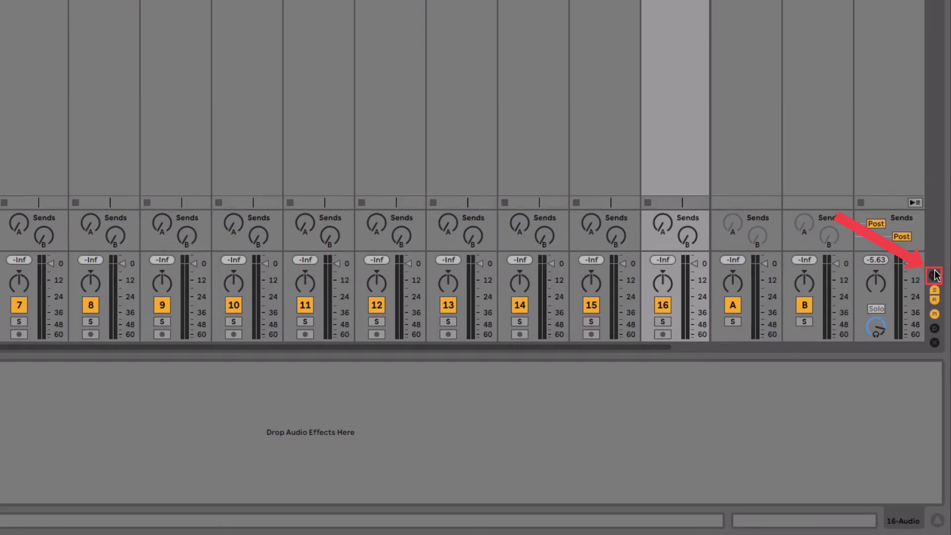
pyautogui.click(935, 275)
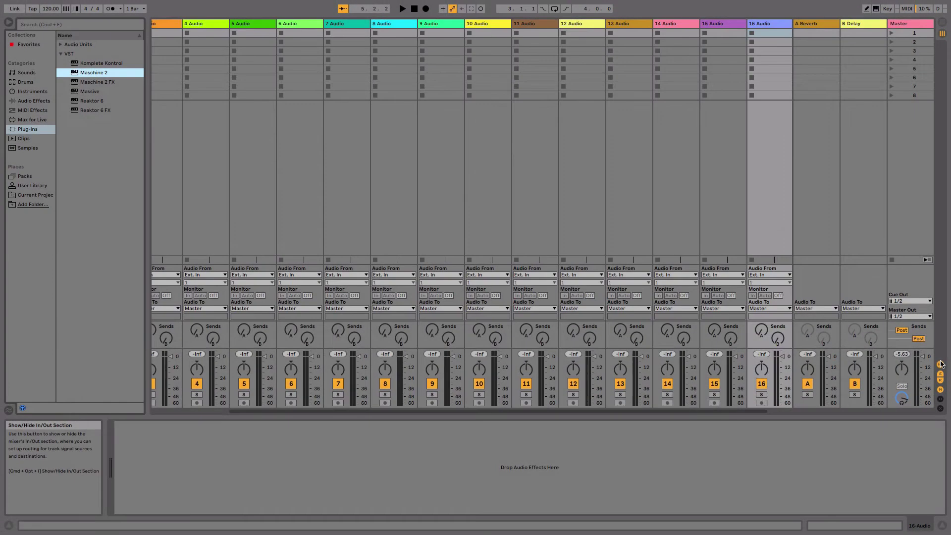
# - Set the 2 Audio track's input to 1-Maschine 2 with Maschine Out 2 as its channel
pyautogui.moveTo(687, 411); pyautogui.dragTo(593, 411)
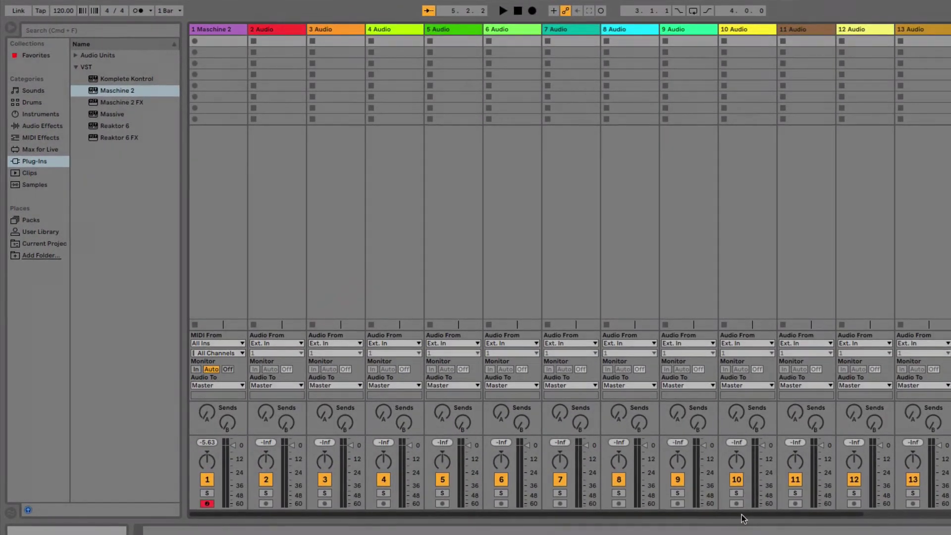
pyautogui.click(298, 343)
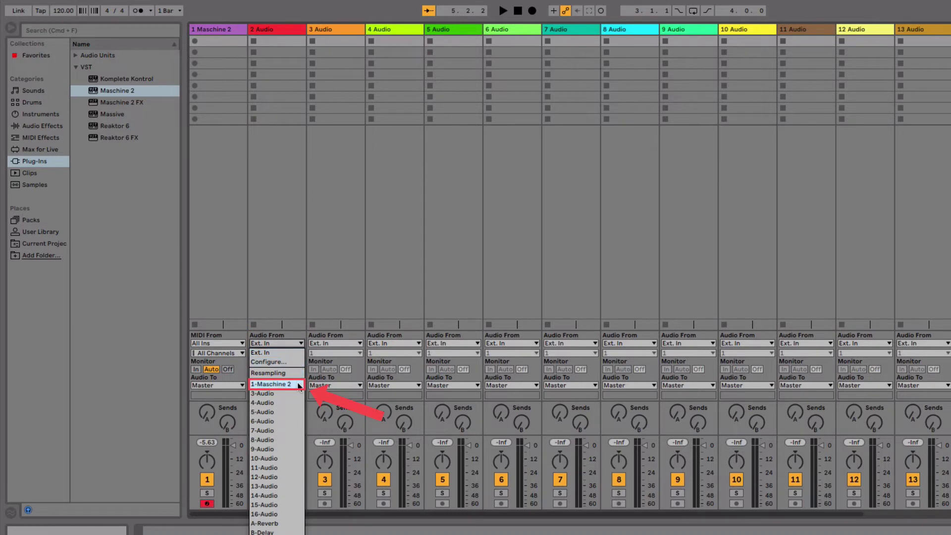
pyautogui.click(278, 384)
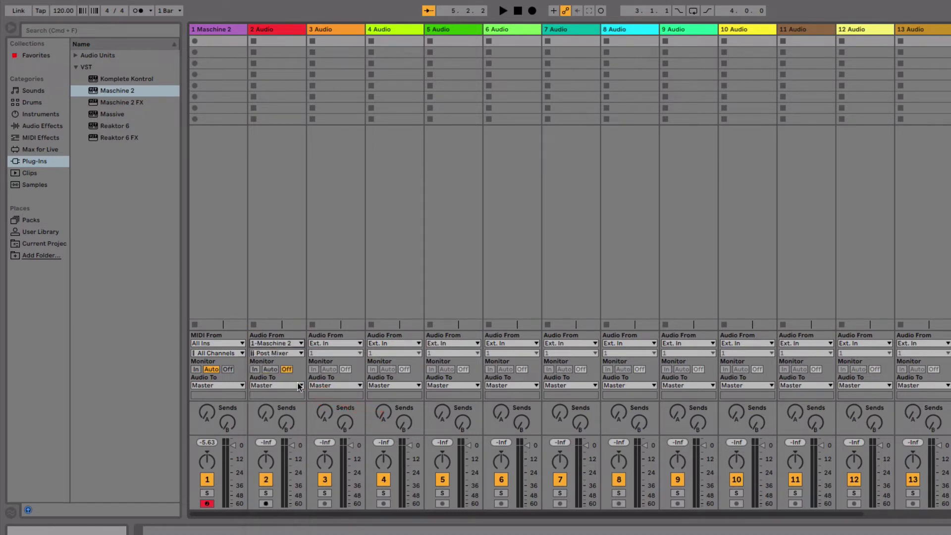
pyautogui.click(298, 353)
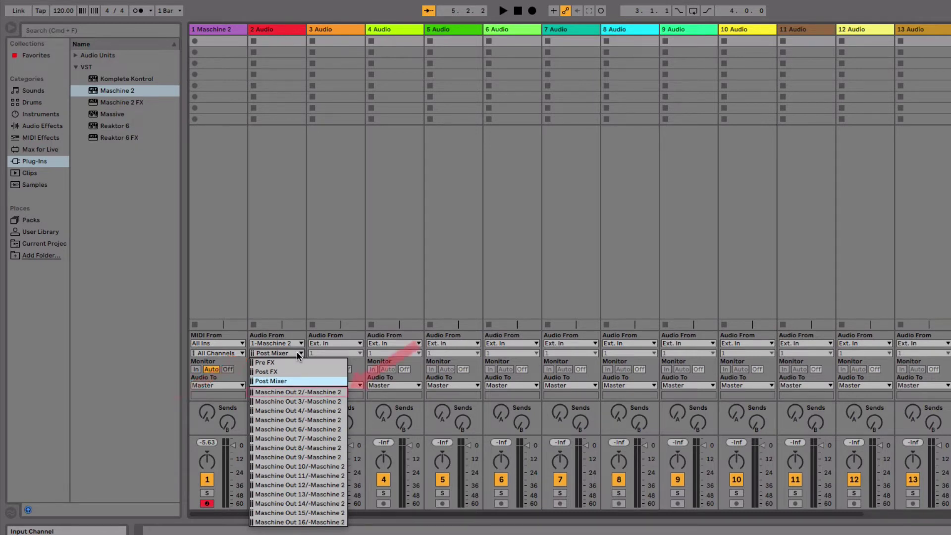
pyautogui.click(305, 392)
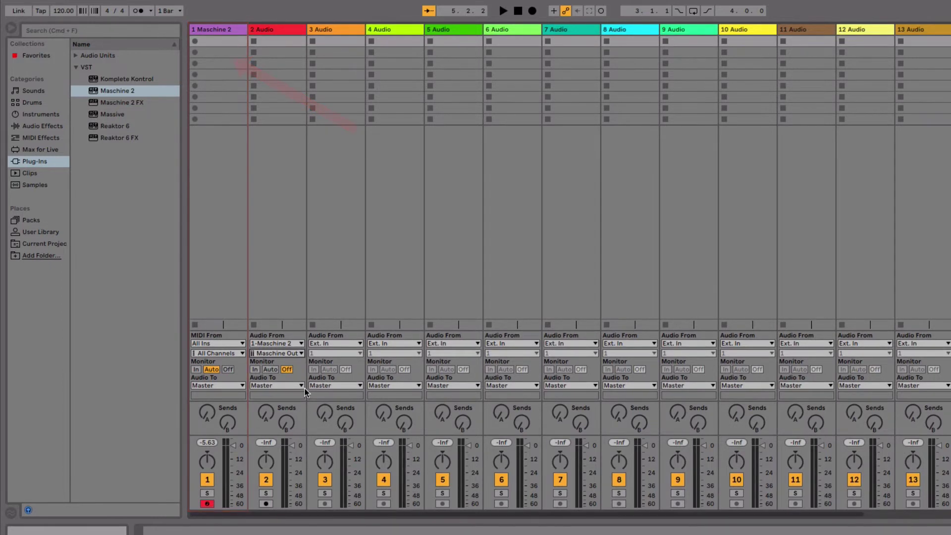
# - Set the inputs of 3 Audio and 4 Audio to 1-Maschine 2, using Maschine Out 3 and Maschine Out 4 respectively
pyautogui.click(360, 344)
pyautogui.click(329, 384)
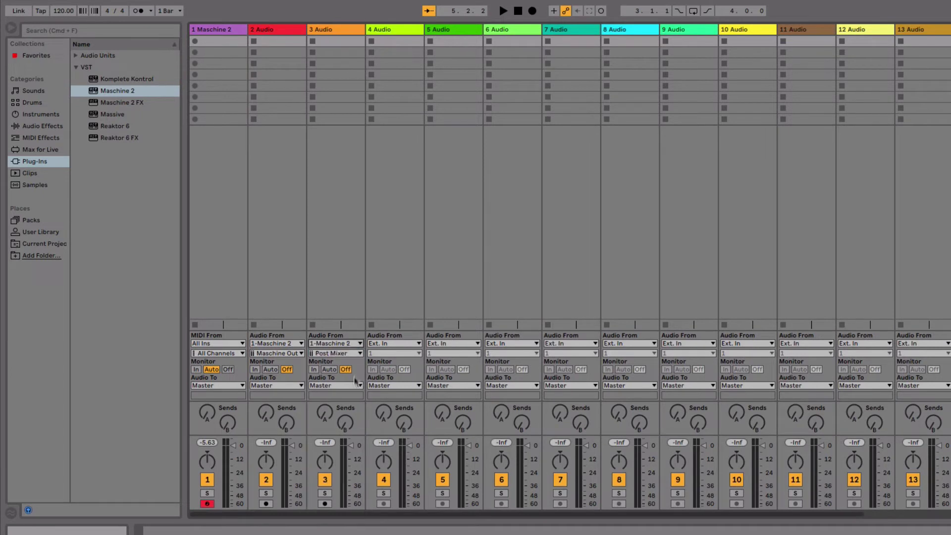
pyautogui.click(357, 354)
pyautogui.click(347, 393)
pyautogui.click(417, 344)
pyautogui.click(412, 384)
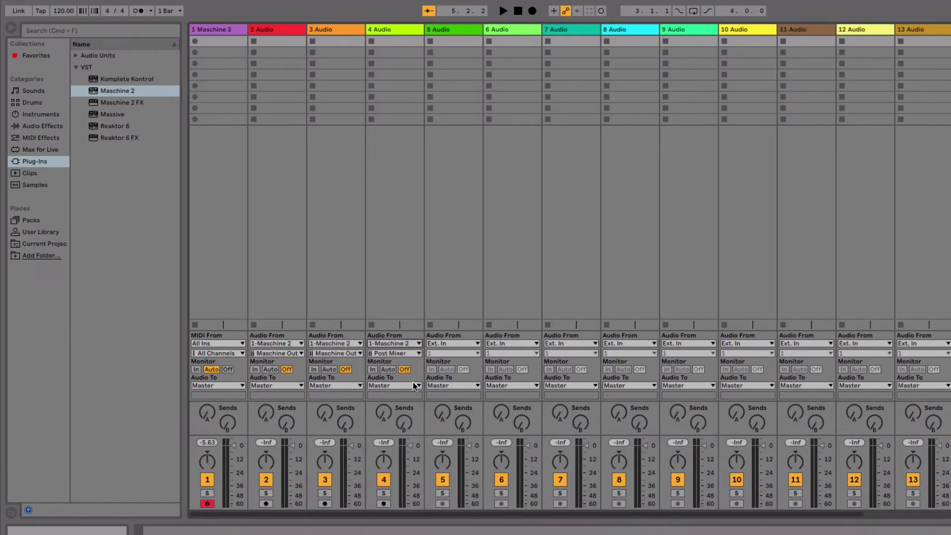
pyautogui.click(418, 354)
pyautogui.click(423, 410)
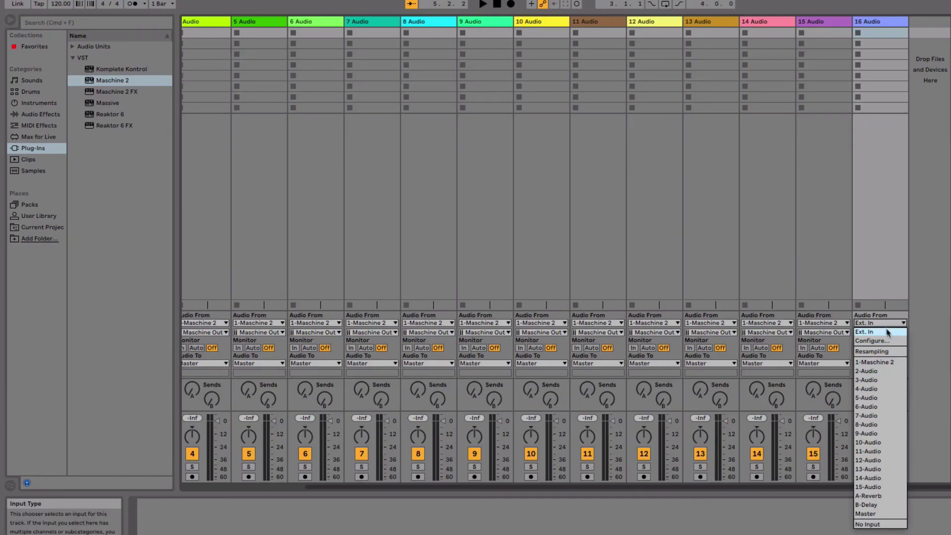
# - Set the 16 Audio track's input to 1-Maschine 2 with Maschine Out 16 as its channel
pyautogui.click(892, 360)
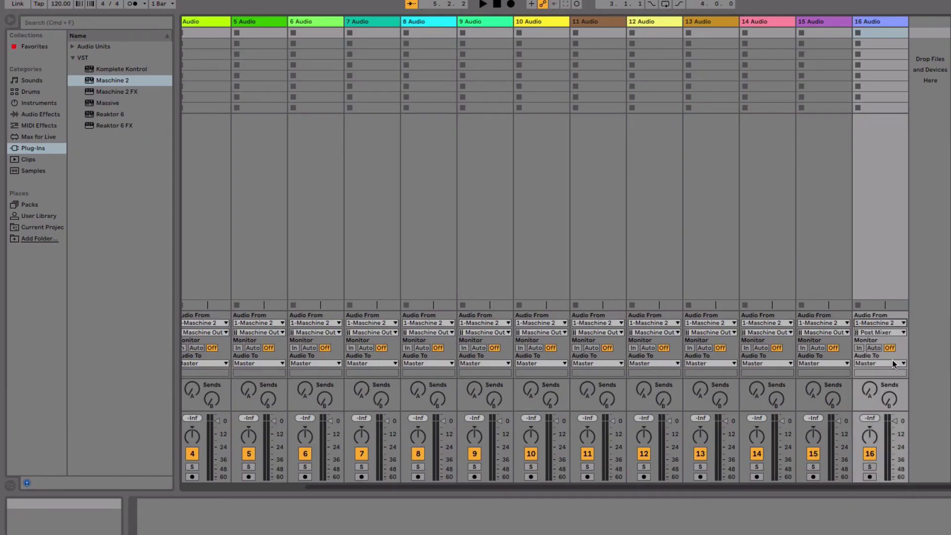
pyautogui.click(895, 333)
pyautogui.click(920, 493)
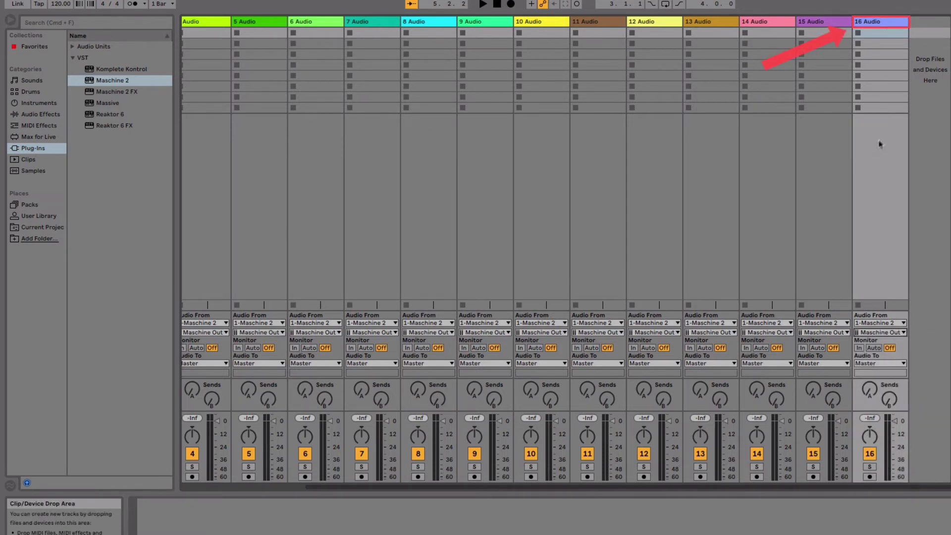
# - Set monitoring to In for all audio tracks from 2 Audio through 16 Audio at once, leaving the 1 Maschine 2 track out
pyautogui.click(873, 24)
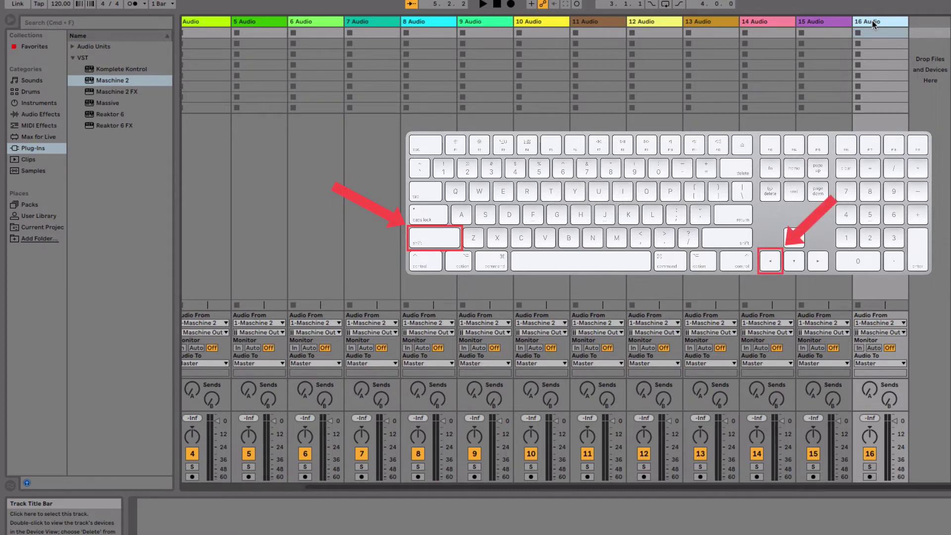
pyautogui.hotkey('shift', 'Left')
pyautogui.hotkey('shift', 'Left')
pyautogui.hotkey('shift', 'Left')
pyautogui.hotkey('shift', 'Left')
pyautogui.hotkey('shift', 'Left')
pyautogui.hotkey('shift', 'Left')
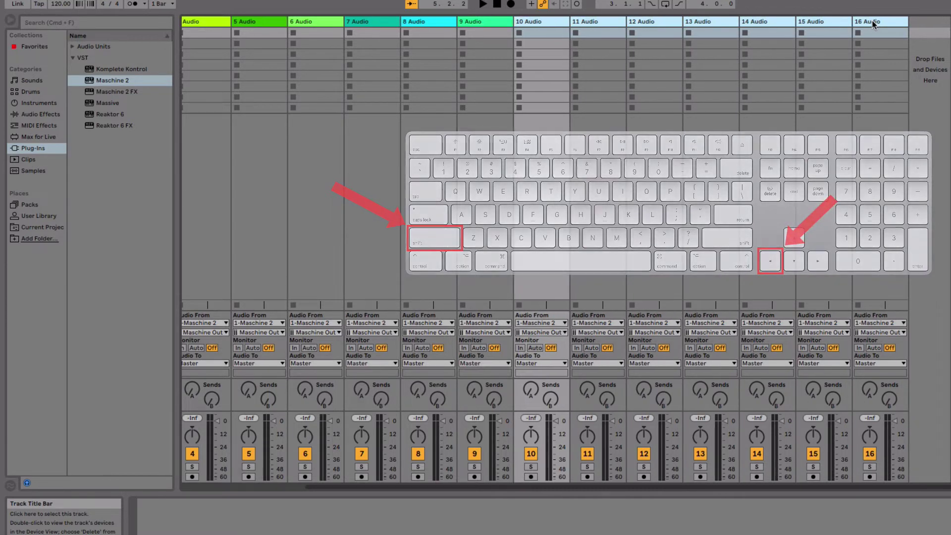
pyautogui.hotkey('shift', 'Left')
pyautogui.hotkey('shift', 'Left')
pyautogui.hotkey('shift', 'Left')
pyautogui.hotkey('shift', 'Left')
pyautogui.hotkey('shift', 'Left')
pyautogui.hotkey('shift', 'Left')
pyautogui.hotkey('shift', 'Left')
pyautogui.hotkey('shift', 'Left')
pyautogui.hotkey('shift', 'Left')
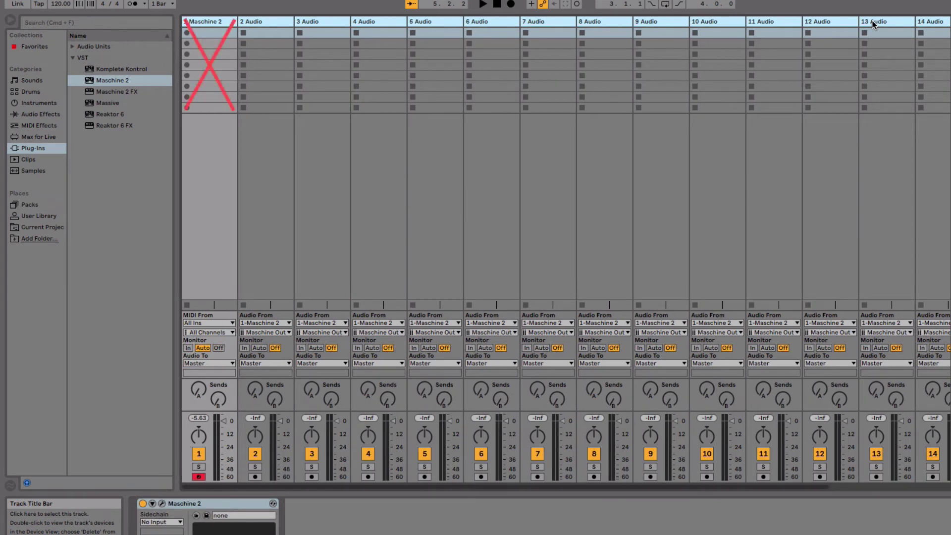
pyautogui.hotkey('shift', 'Right')
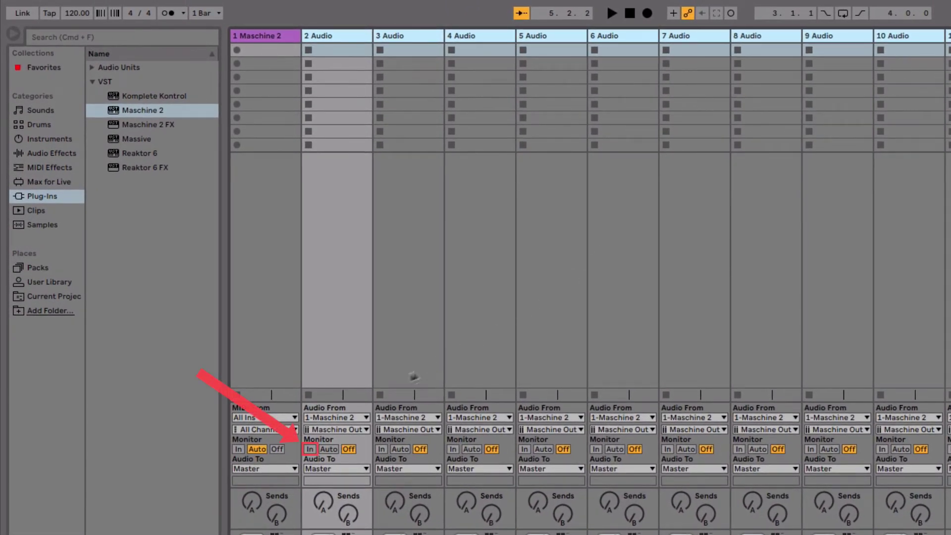
pyautogui.click(317, 449)
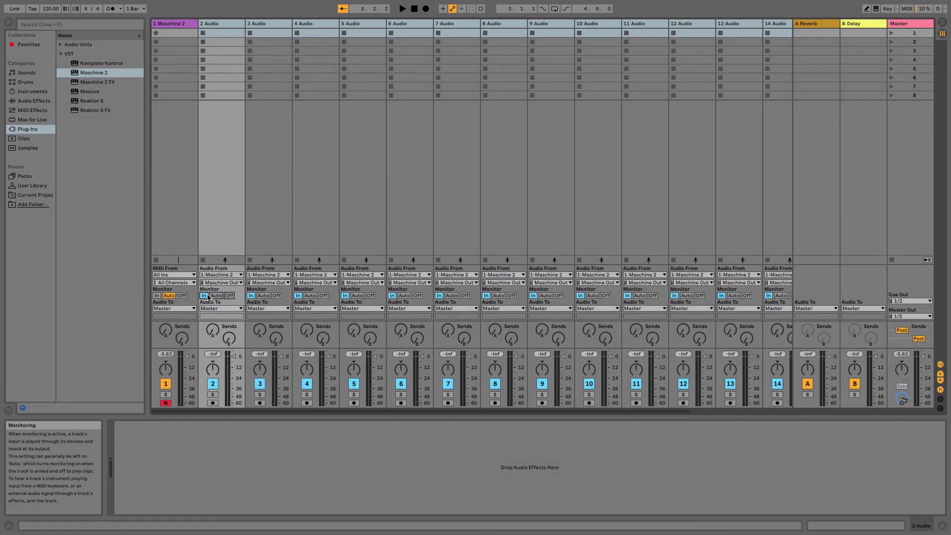
pyautogui.click(264, 227)
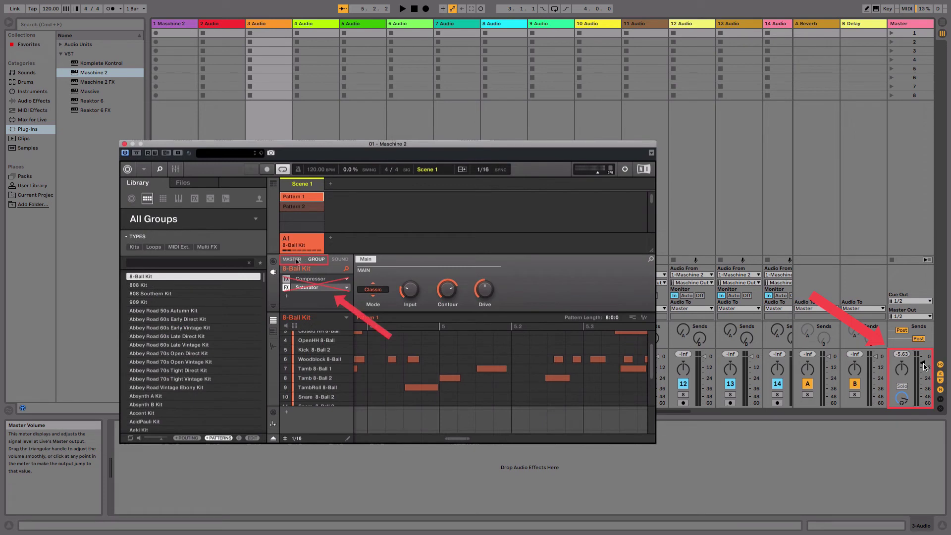
# - View the Maschine plug-in's Master channel and audition the playing kit, temporarily soloing the 2 Audio track
pyautogui.click(297, 260)
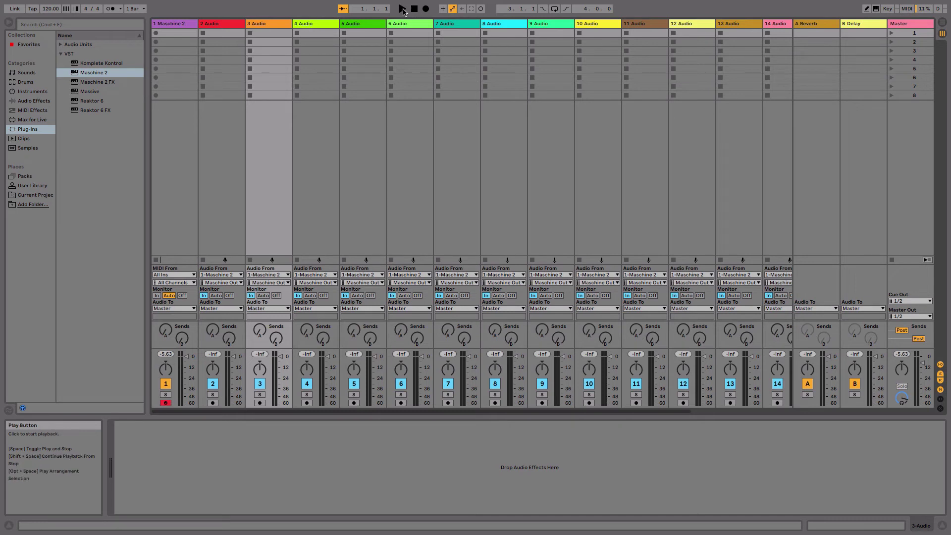
pyautogui.click(402, 8)
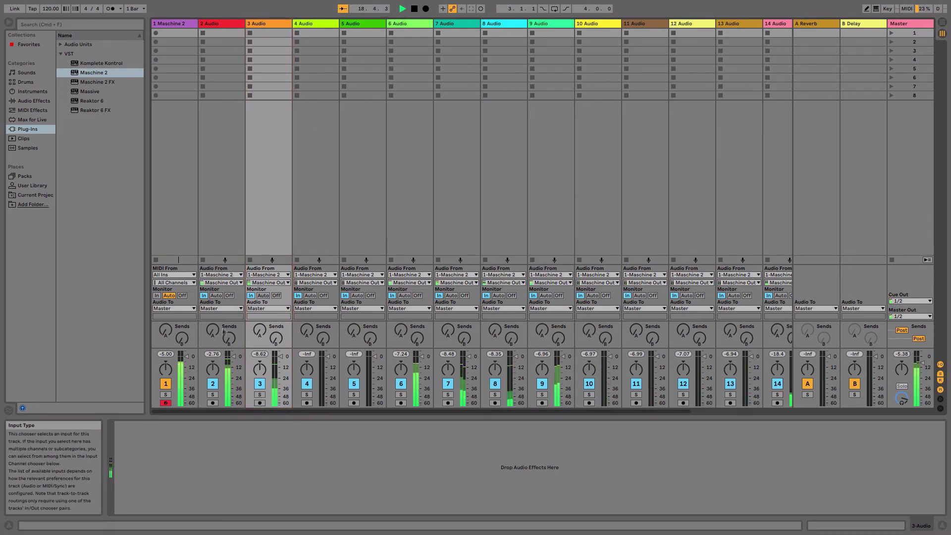
pyautogui.click(214, 395)
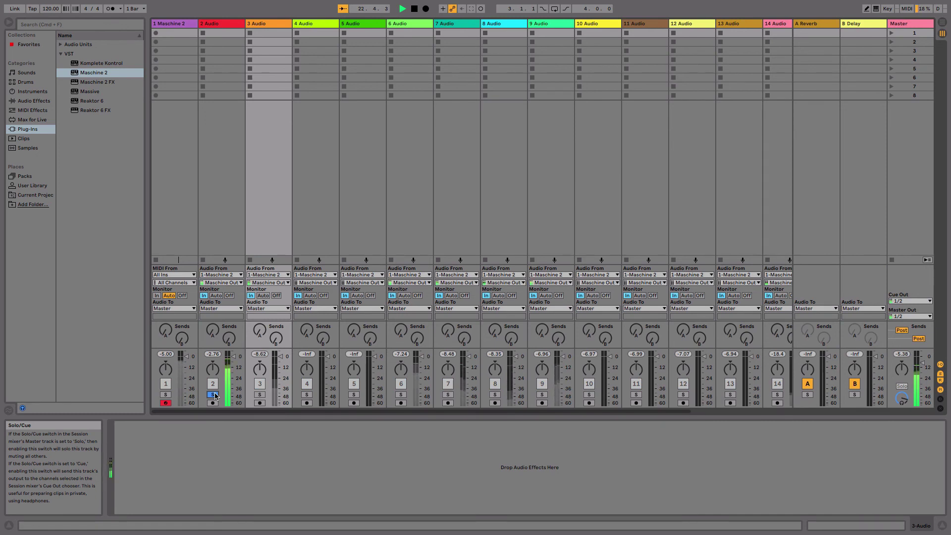
pyautogui.click(214, 395)
pyautogui.click(209, 131)
pyautogui.press('space')
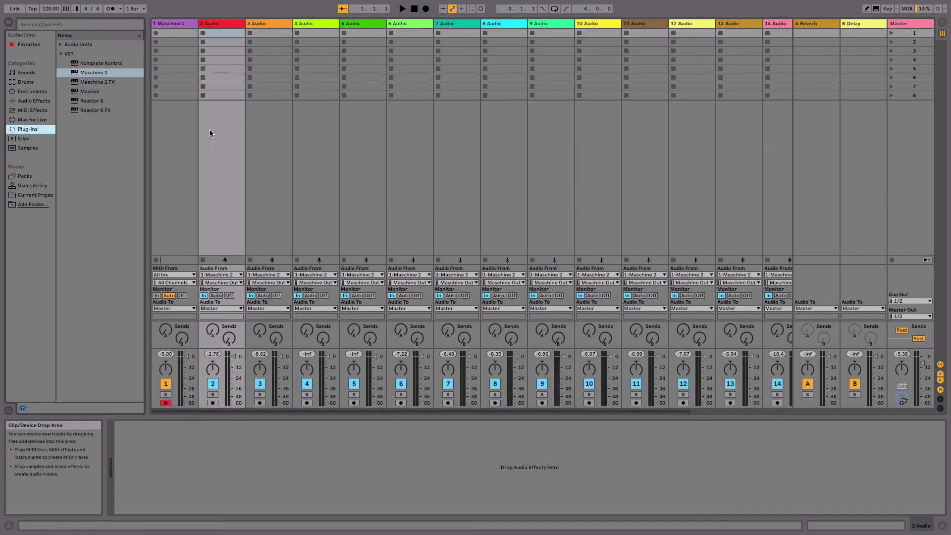
# - Add the Reverb audio effect to the 2 Audio track and raise its decay time to about 5.96 s
pyautogui.click(34, 101)
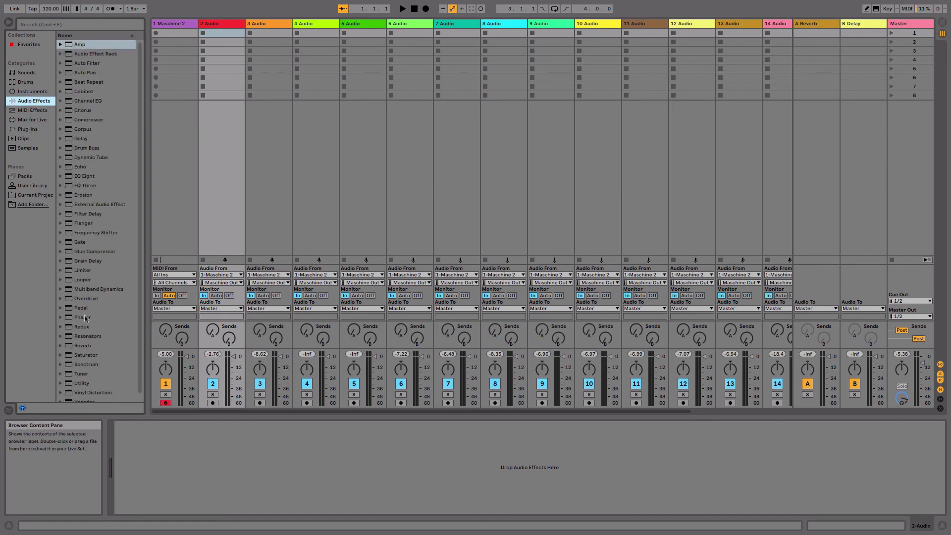
pyautogui.click(95, 346)
pyautogui.moveTo(96, 351); pyautogui.dragTo(226, 128)
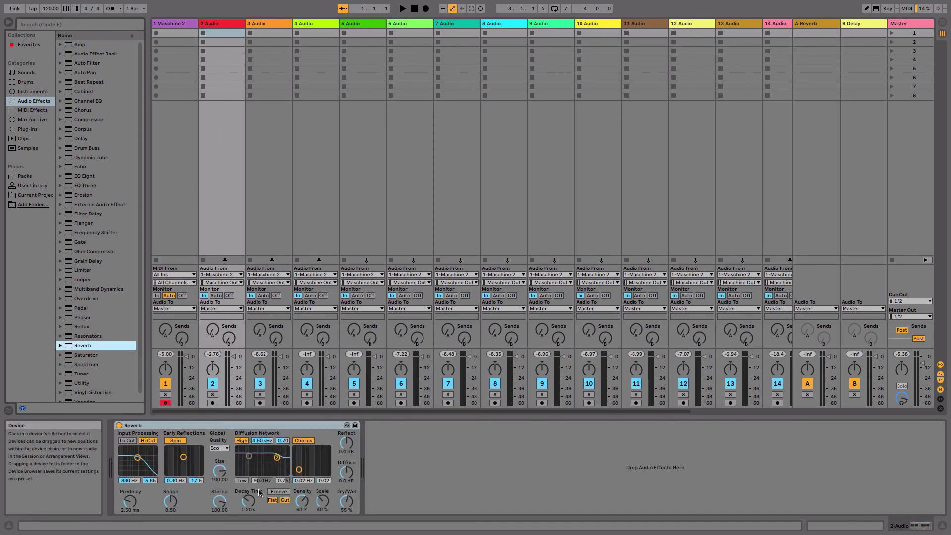
pyautogui.moveTo(249, 500); pyautogui.dragTo(248, 498)
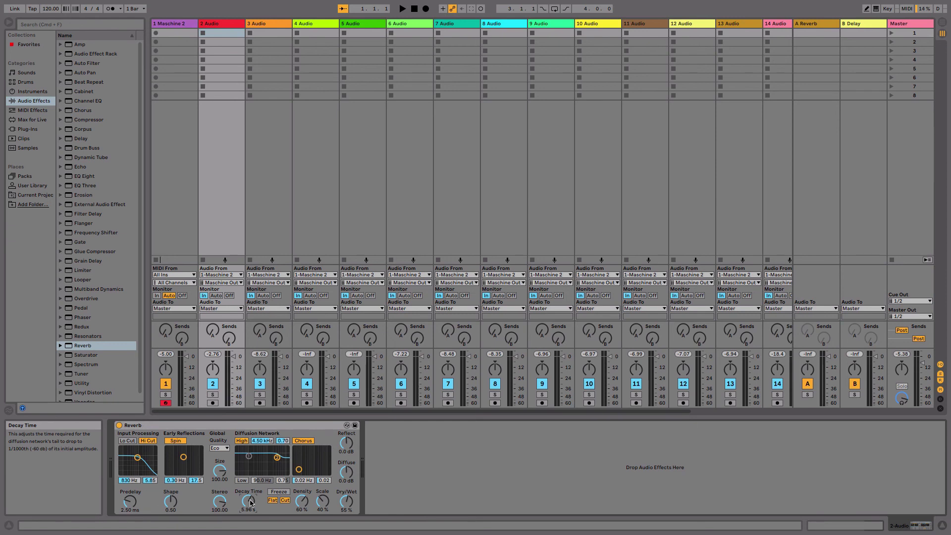
# - Play the set and compare the sound with the 2 Audio track's Reverb bypassed and re-enabled
pyautogui.press('space')
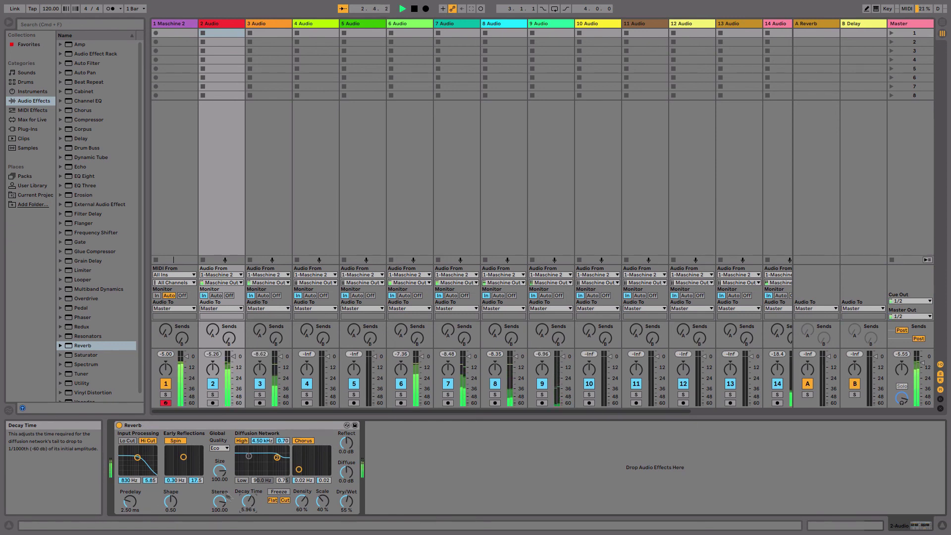
pyautogui.click(119, 426)
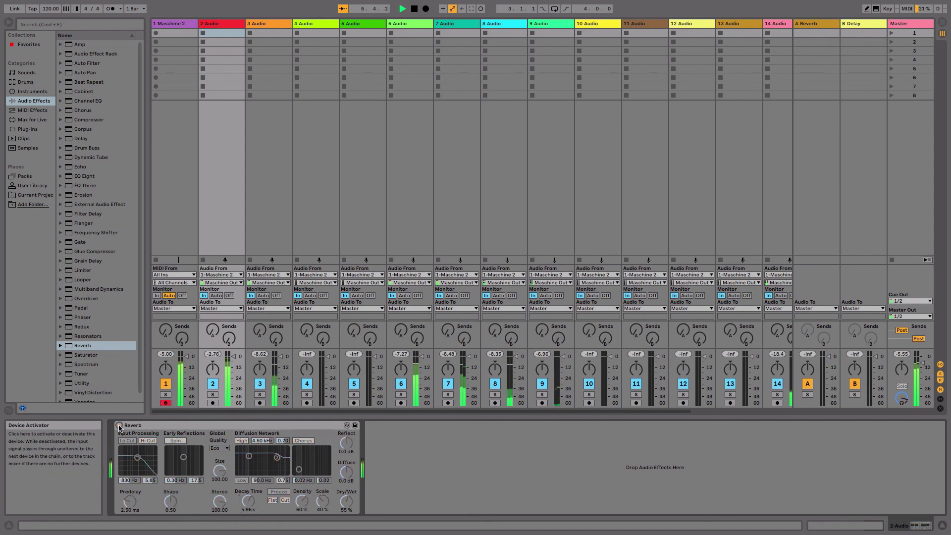
pyautogui.click(119, 426)
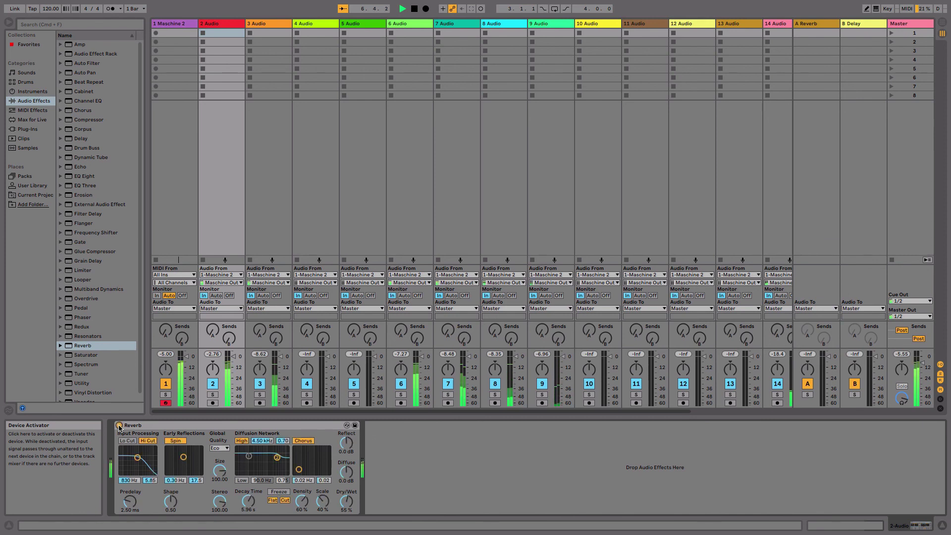